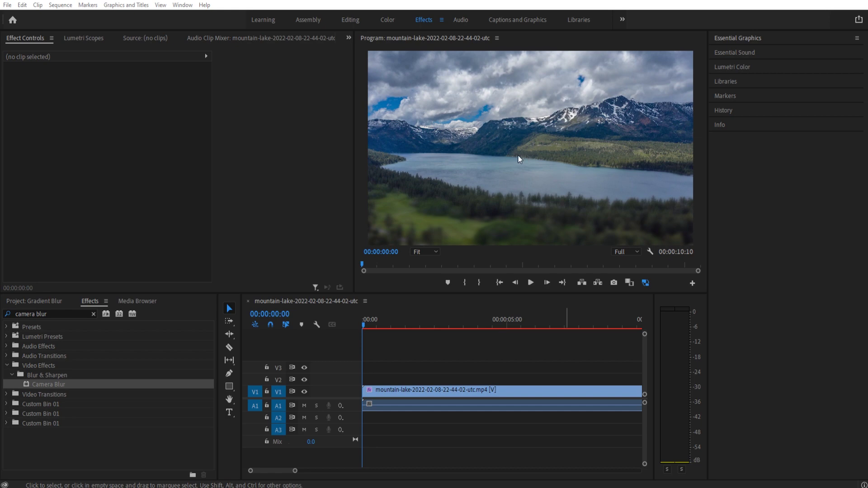
# Review the lake clip in a maximized Program Monitor, then switch off the Camera Blur effect.
pyautogui.click(517, 155)
pyautogui.press('`')
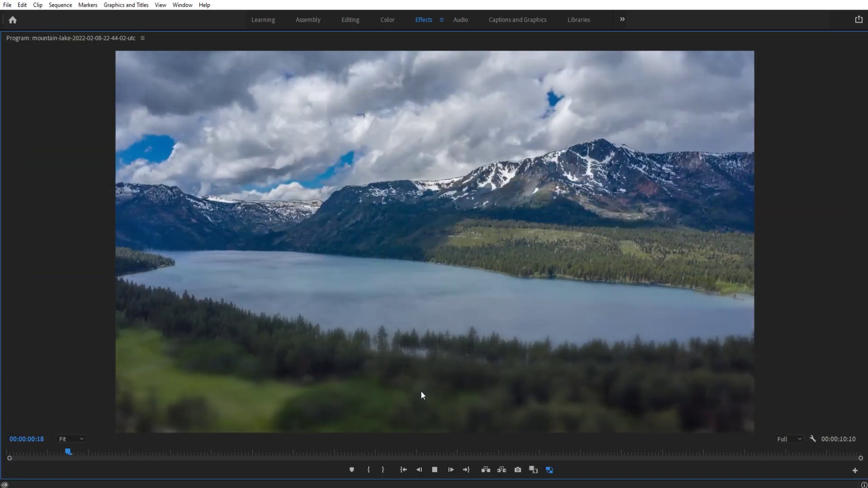
pyautogui.press('space')
pyautogui.press('`')
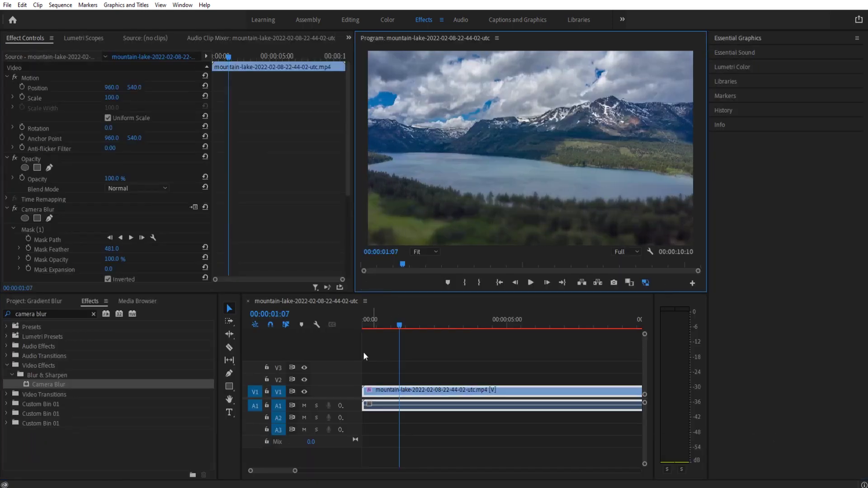
pyautogui.click(15, 209)
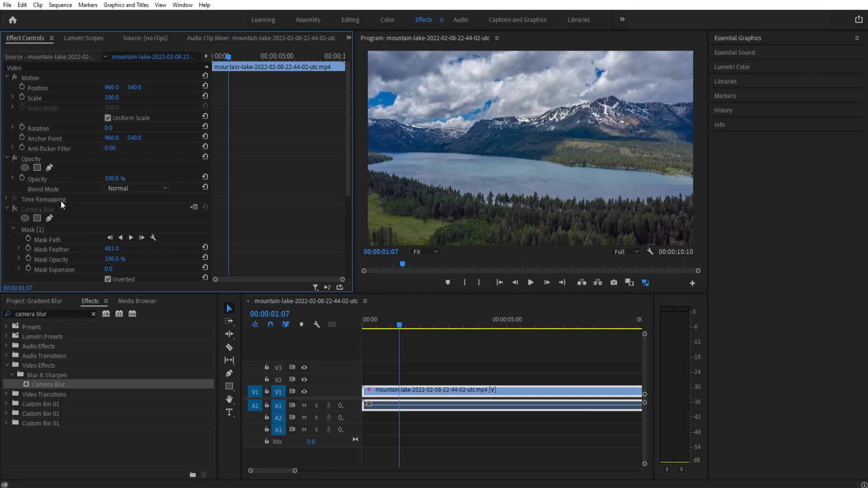
# Delete the Camera Blur effect from the mountain lake clip and reselect the clip.
pyautogui.click(67, 211)
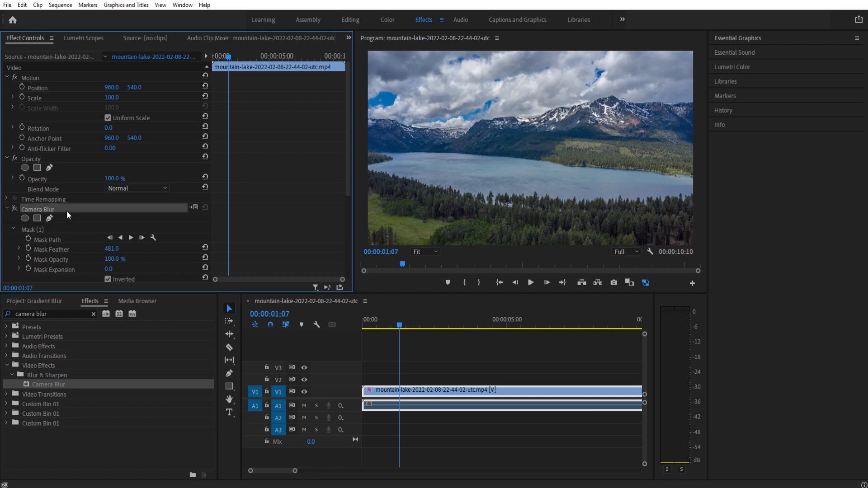
pyautogui.press('Delete')
pyautogui.click(467, 374)
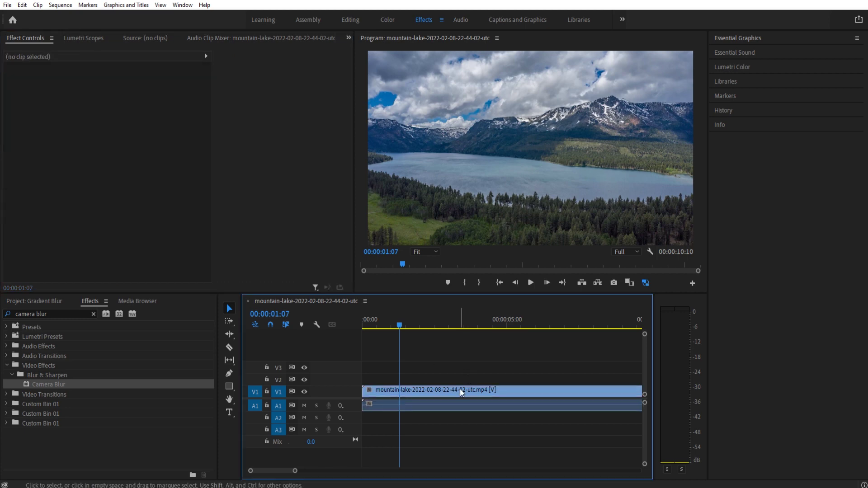
pyautogui.click(460, 390)
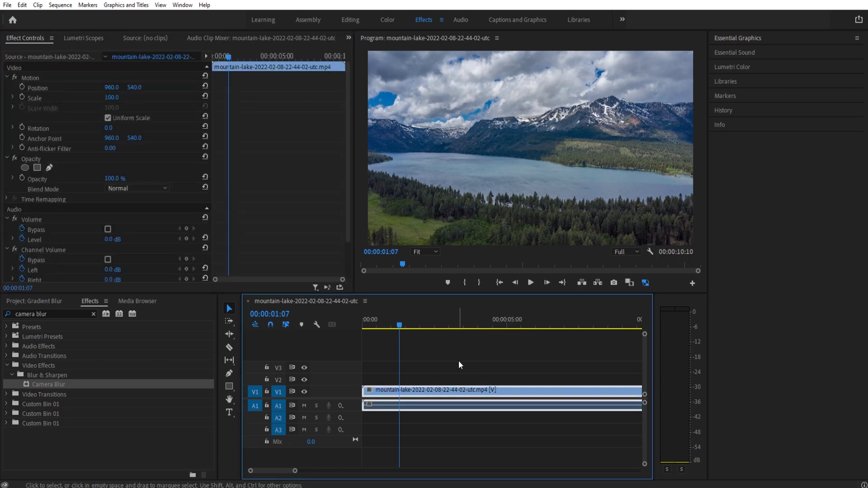
# Preview the unblurred clip enlarged, save the project, and return the playhead to 00:00:00:00.
pyautogui.press('`')
pyautogui.press('`')
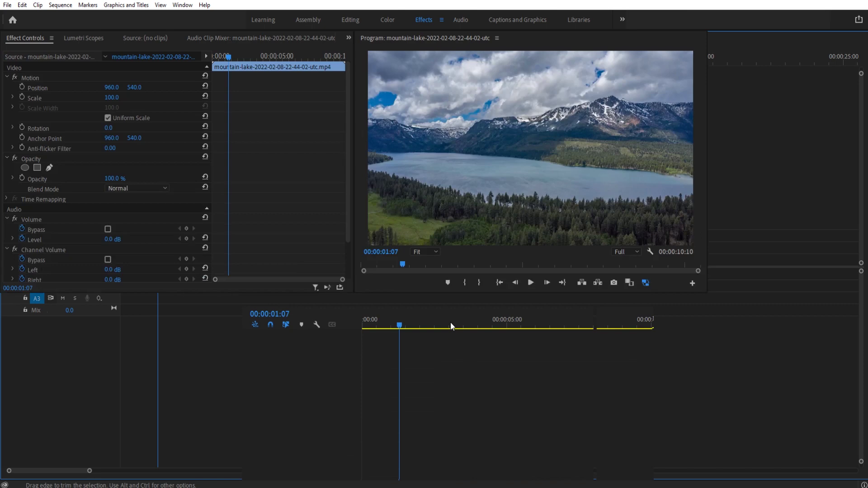
pyautogui.press('`')
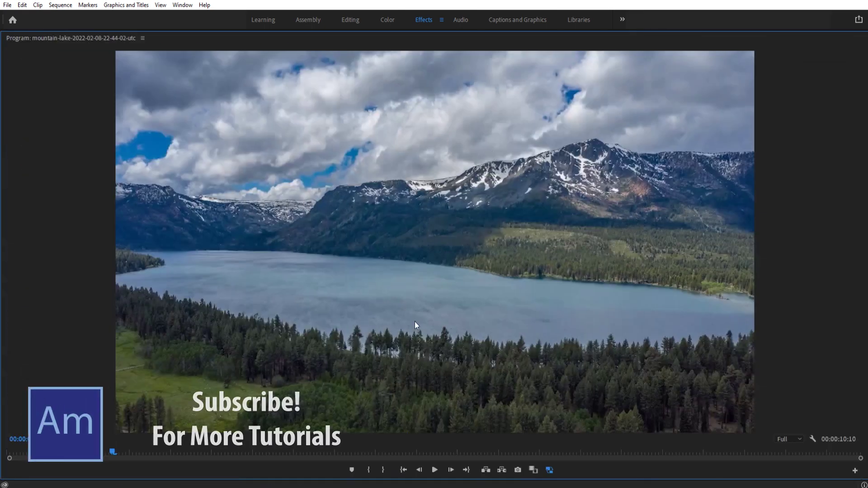
pyautogui.hotkey('ctrl', 's')
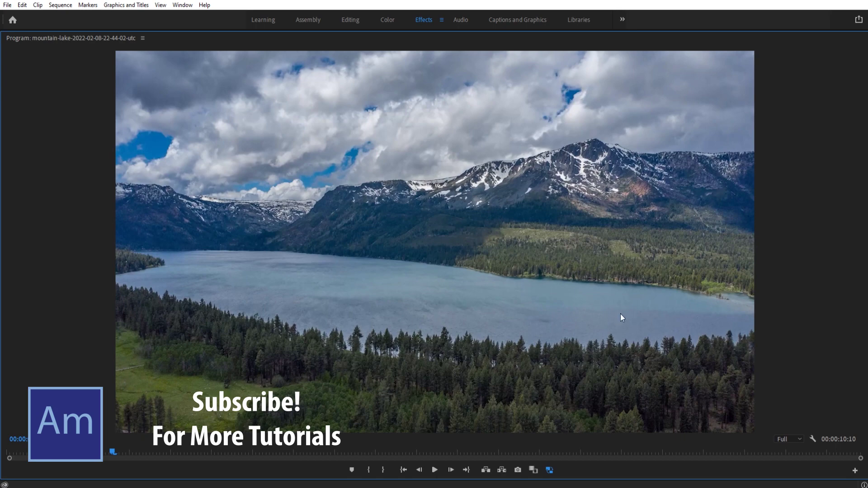
pyautogui.press('`')
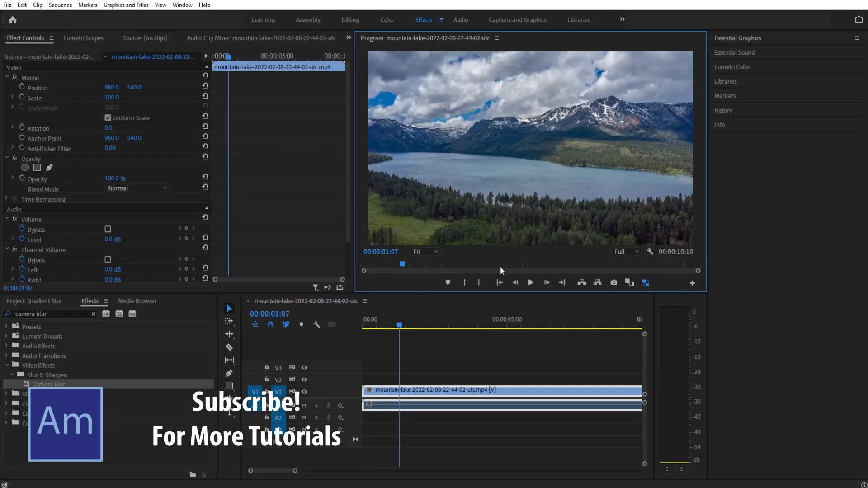
pyautogui.moveTo(399, 321); pyautogui.dragTo(363, 321)
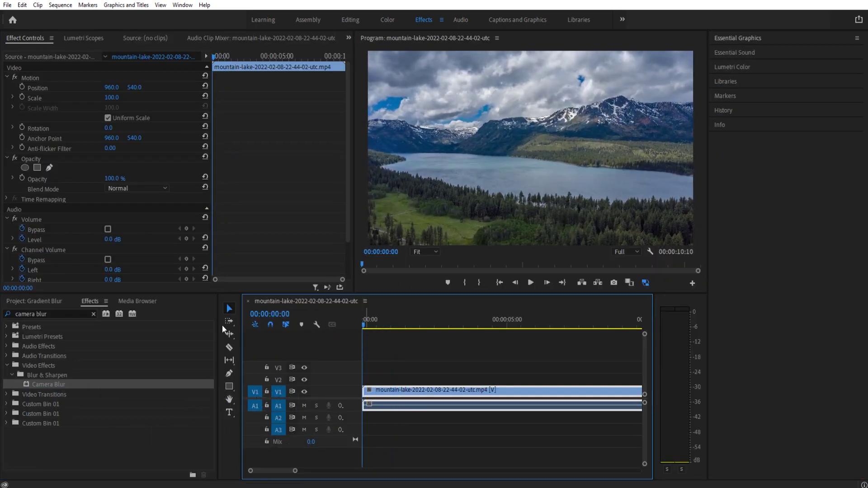
pyautogui.click(125, 299)
# Search Effects for 'blur' and apply Camera Blur to the mountain lake clip on V1.
pyautogui.click(86, 303)
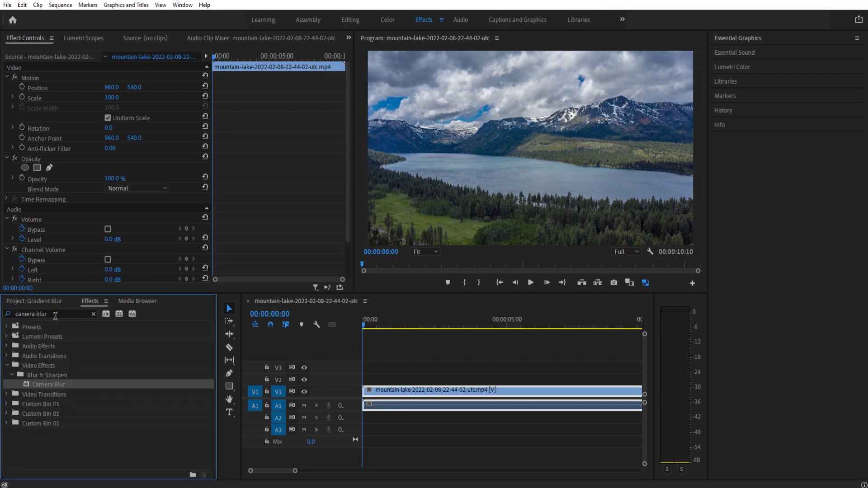
pyautogui.tripleClick(56, 313)
pyautogui.write('blur')
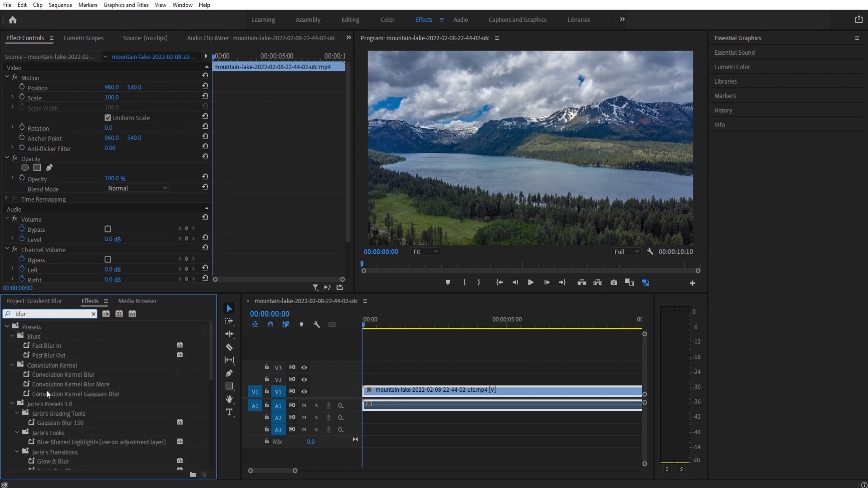
pyautogui.scroll(-5, 61, 430)
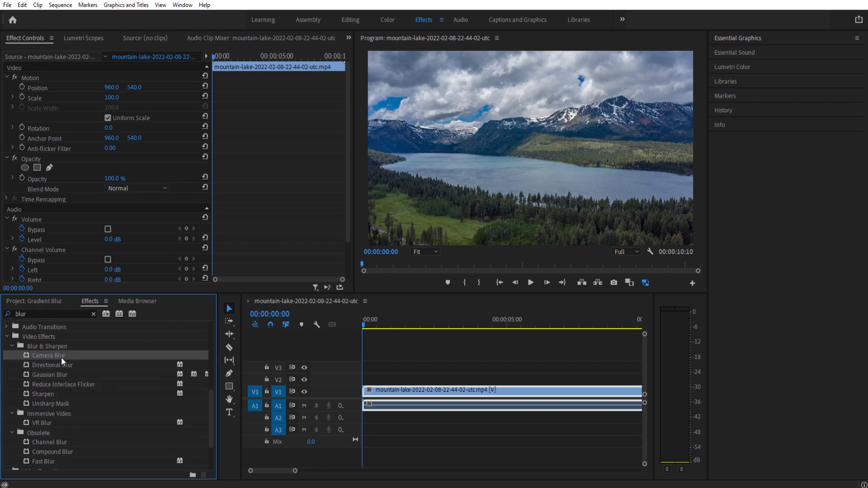
pyautogui.moveTo(48, 357); pyautogui.dragTo(391, 396)
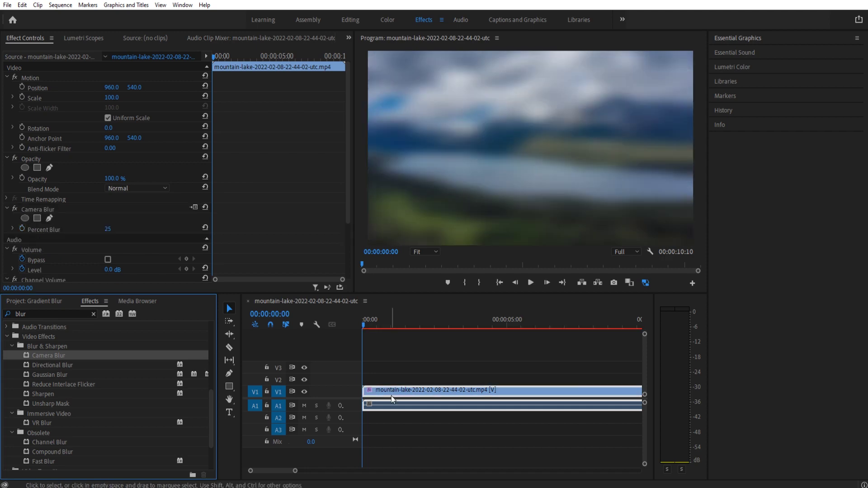
# Set the Camera Blur Percent Blur to 15.
pyautogui.click(108, 228)
pyautogui.write('9')
pyautogui.press('Return')
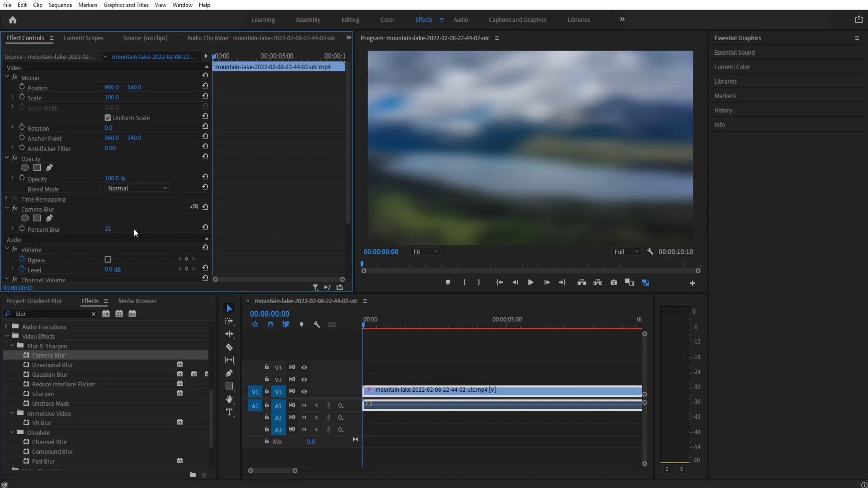
pyautogui.write('15')
pyautogui.press('Return')
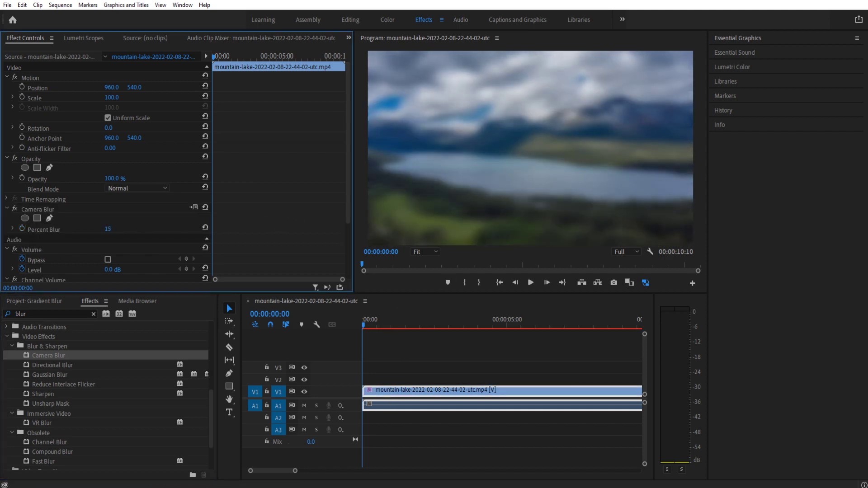
# Add a rectangular mask to Camera Blur and zoom the preview out to 10% with larger panels.
pyautogui.click(38, 218)
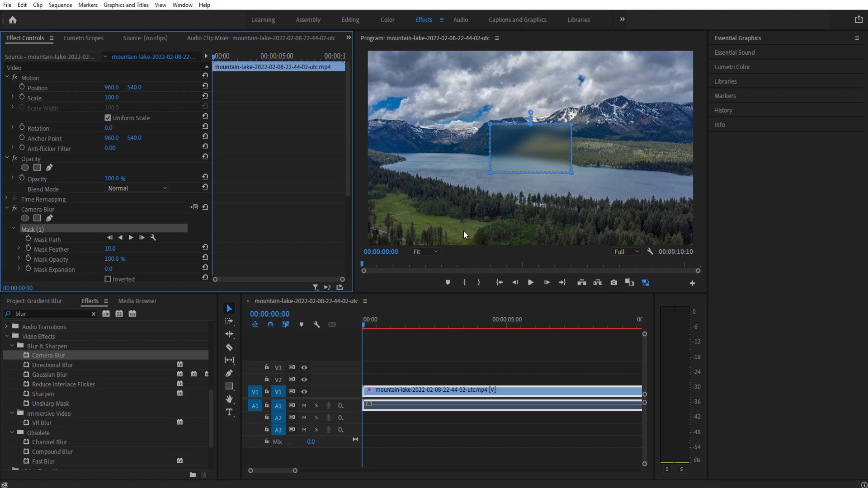
pyautogui.click(429, 252)
pyautogui.click(422, 272)
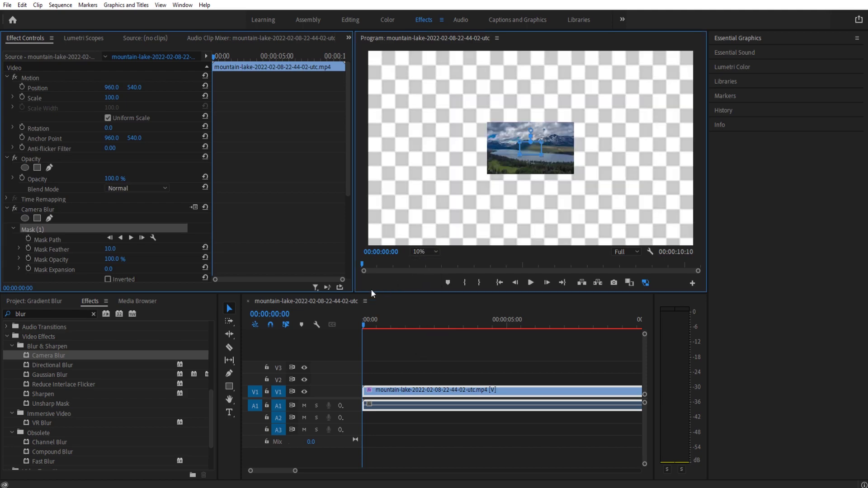
pyautogui.moveTo(357, 293); pyautogui.dragTo(357, 360)
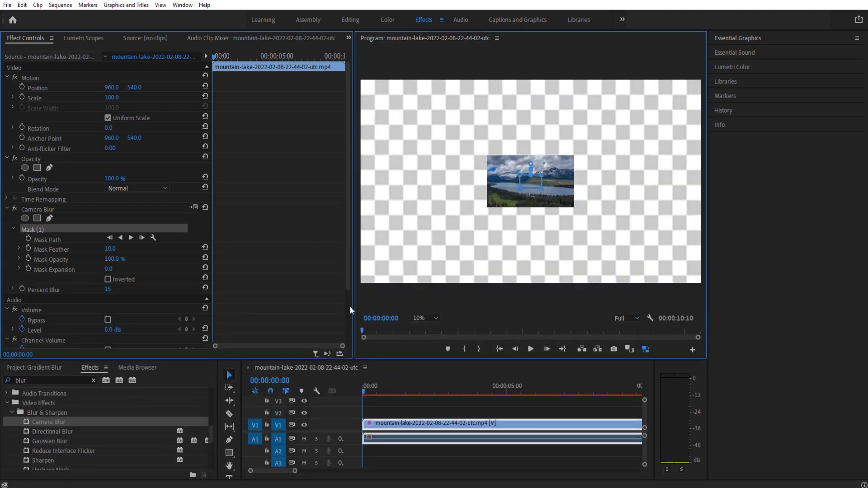
pyautogui.moveTo(354, 305); pyautogui.dragTo(208, 295)
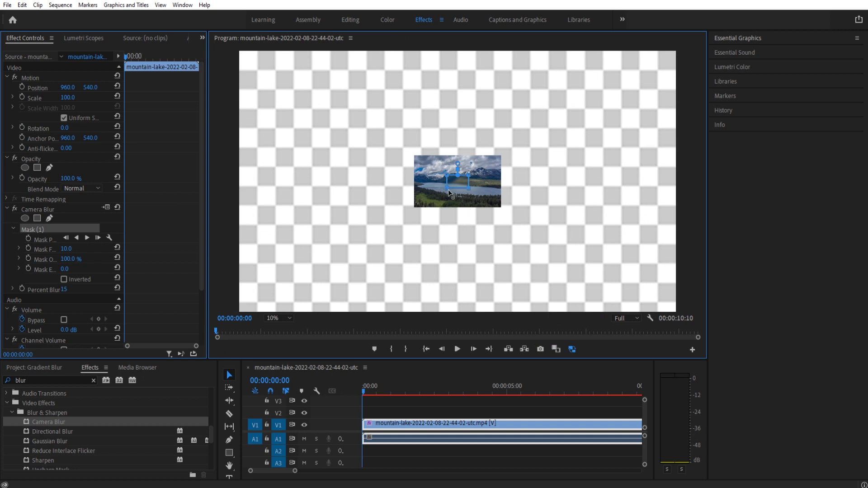
# Stretch the mask's corner points out past the left and right frame edges.
pyautogui.moveTo(449, 193); pyautogui.dragTo(447, 194)
pyautogui.moveTo(447, 189); pyautogui.dragTo(239, 196)
pyautogui.moveTo(470, 191); pyautogui.dragTo(685, 196)
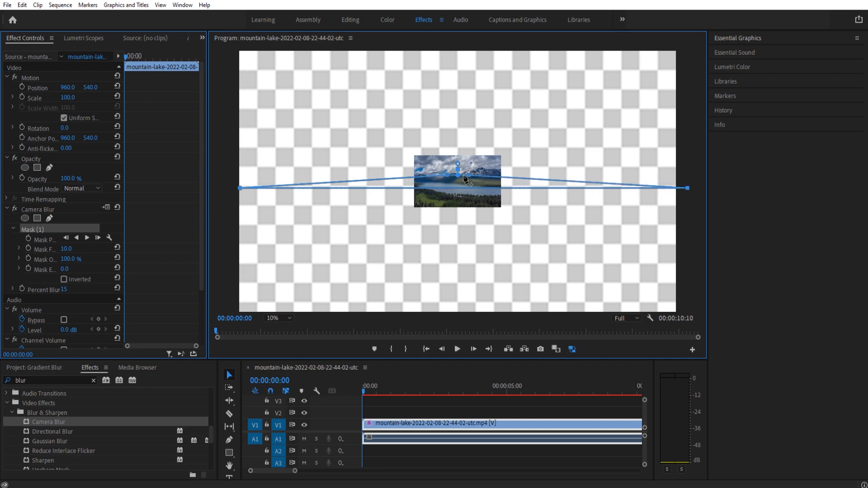
pyautogui.moveTo(467, 174); pyautogui.dragTo(688, 119)
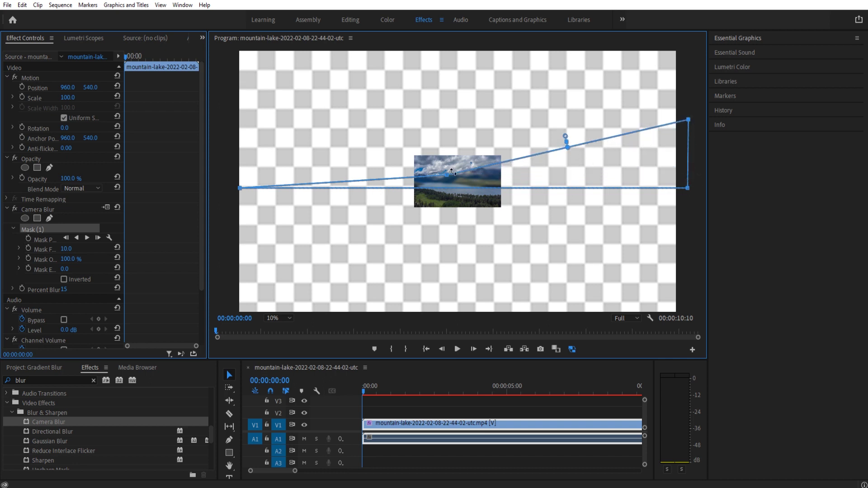
pyautogui.moveTo(449, 175); pyautogui.dragTo(241, 117)
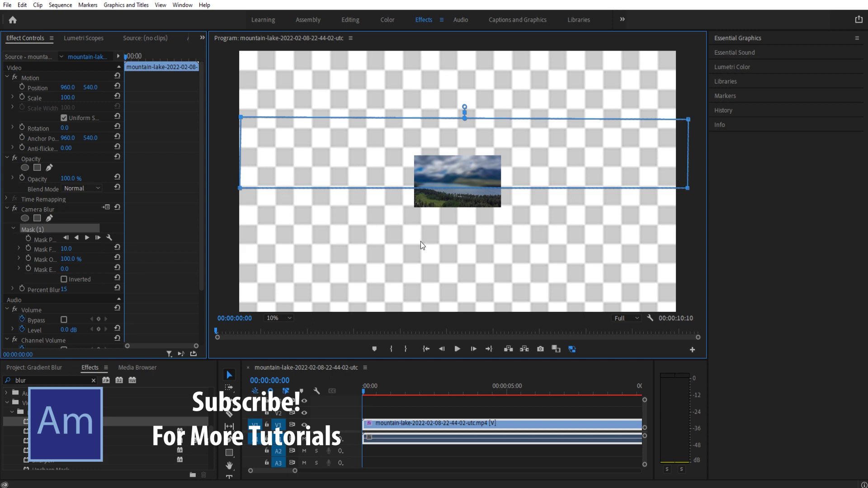
# Fit the preview, raise Mask Feather to about 611, and move the mask higher in the frame.
pyautogui.click(277, 318)
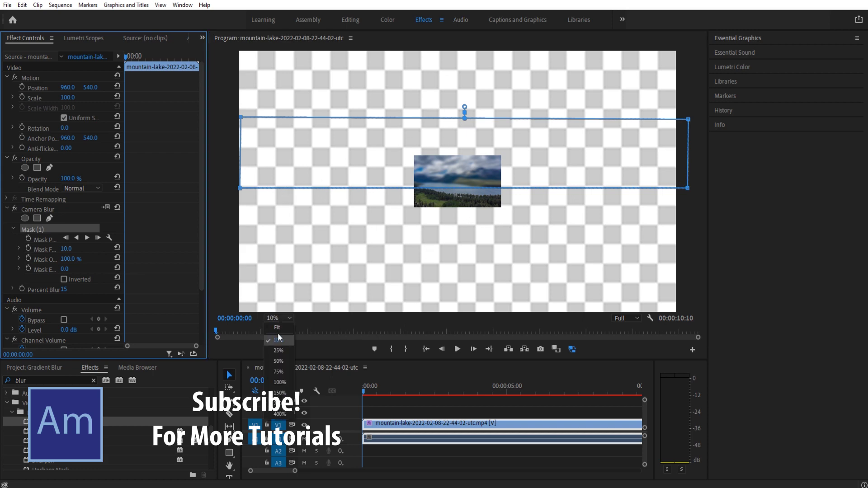
pyautogui.click(277, 327)
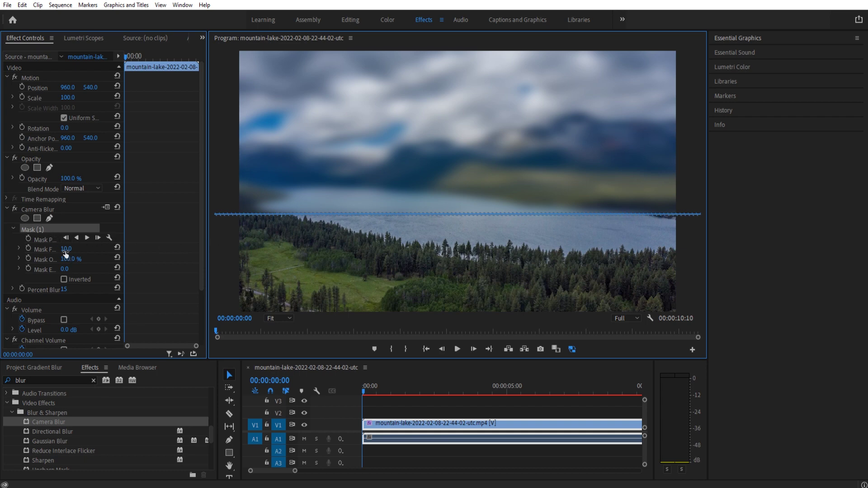
pyautogui.moveTo(66, 249); pyautogui.dragTo(200, 249)
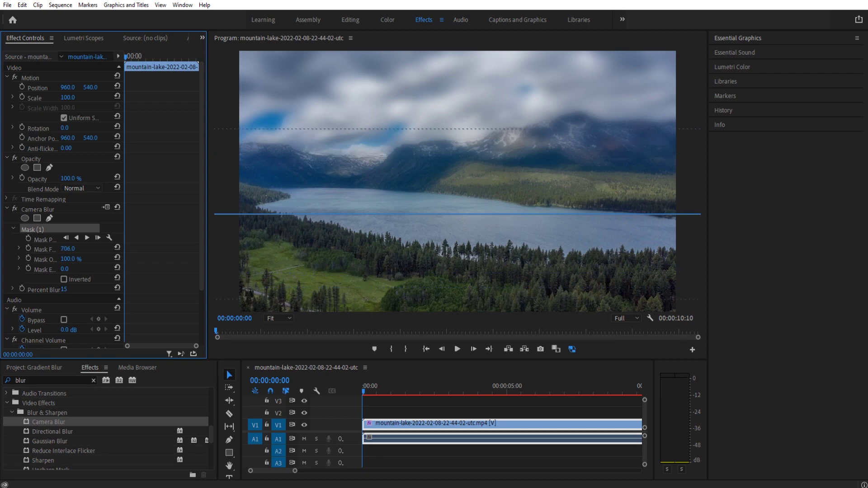
pyautogui.moveTo(66, 249); pyautogui.dragTo(71, 249)
pyautogui.moveTo(452, 165)
pyautogui.mouseDown()
pyautogui.moveTo(449, 87)
pyautogui.moveTo(443, 204)
pyautogui.moveTo(448, 143)
pyautogui.moveTo(447, 164)
pyautogui.mouseUp()
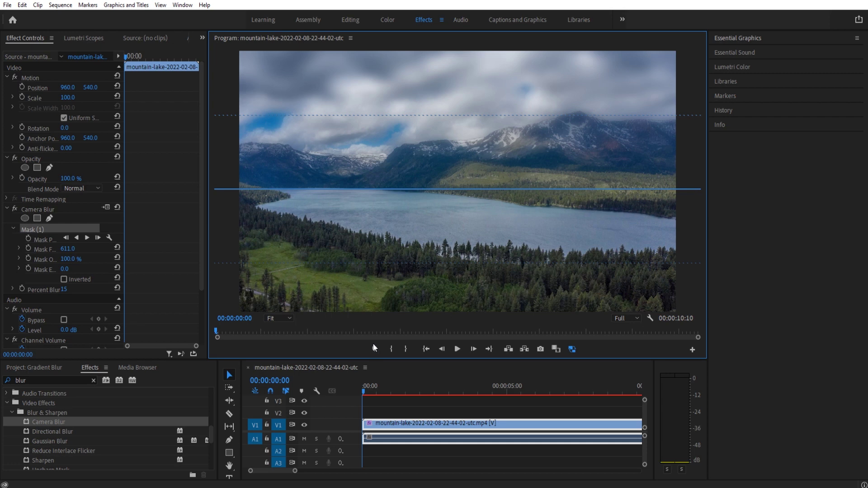
# Play back to review the blur, then tick Inverted on Camera Blur's Mask (1).
pyautogui.click(384, 401)
pyautogui.press('space')
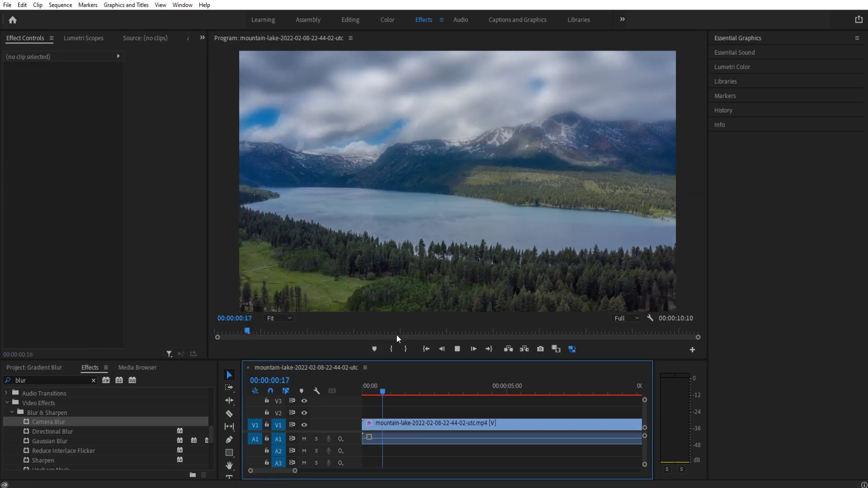
pyautogui.click(386, 245)
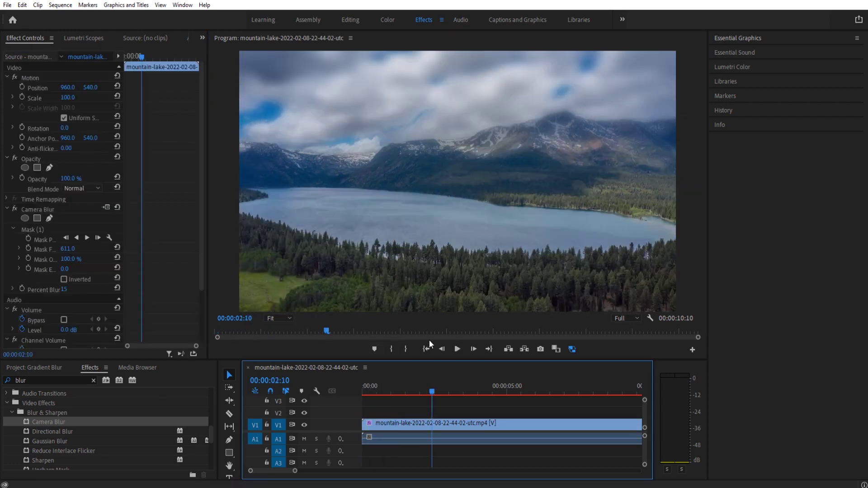
pyautogui.press('space')
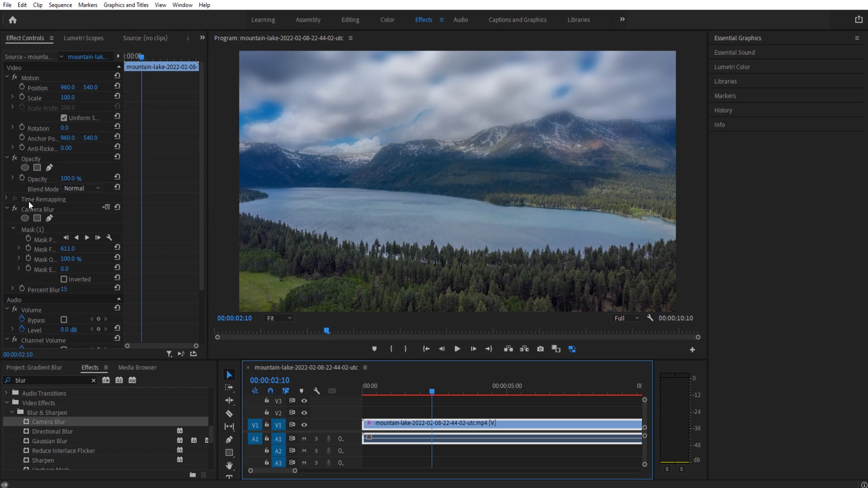
pyautogui.click(63, 280)
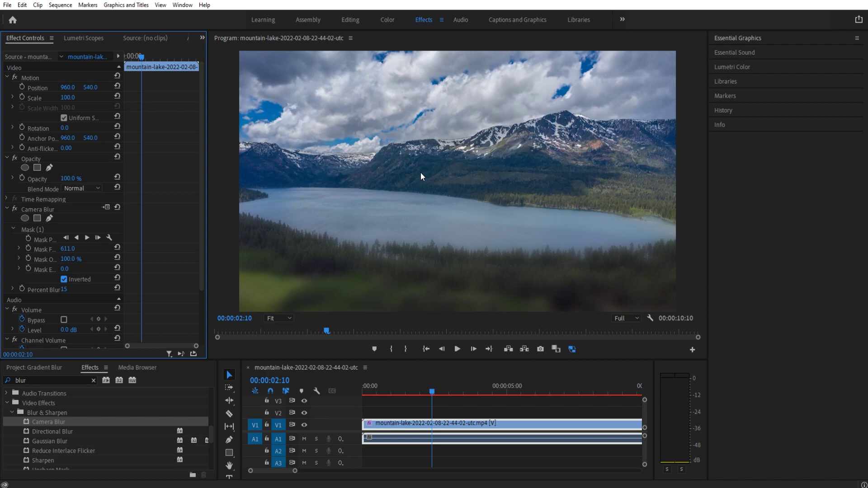
# Drag the inverted mask's edge across the lake and preview the final foreground blur.
pyautogui.click(39, 232)
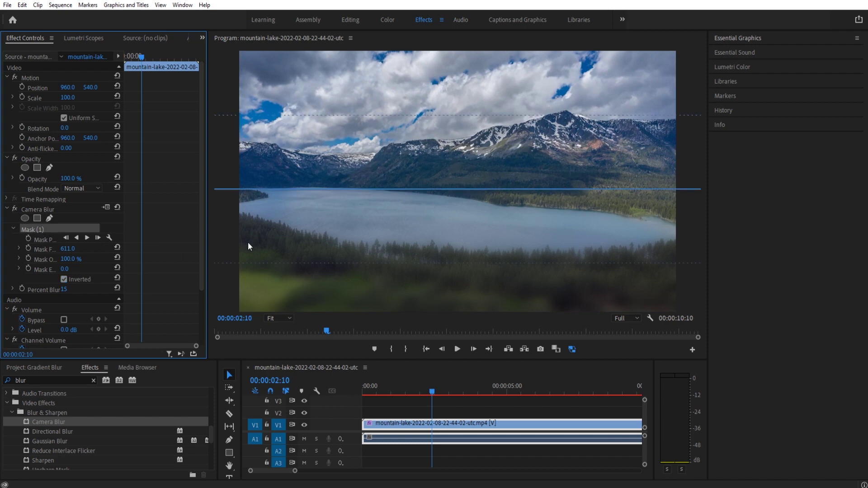
pyautogui.click(41, 211)
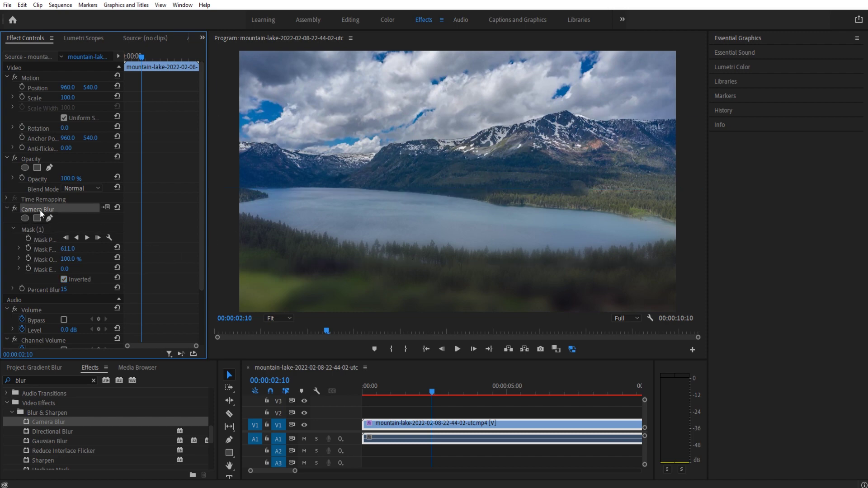
pyautogui.click(450, 411)
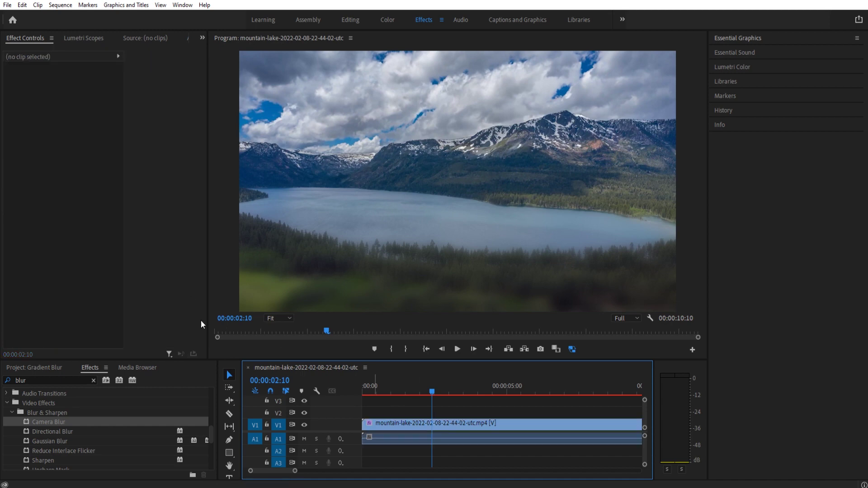
pyautogui.click(409, 422)
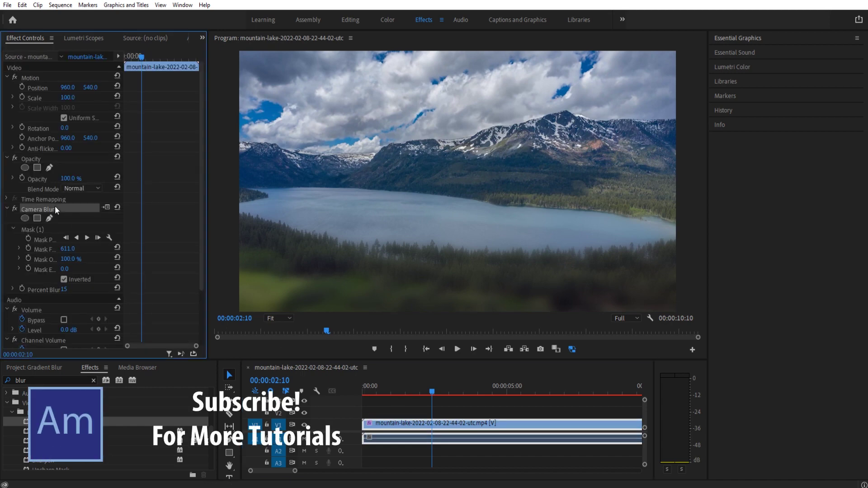
pyautogui.click(37, 230)
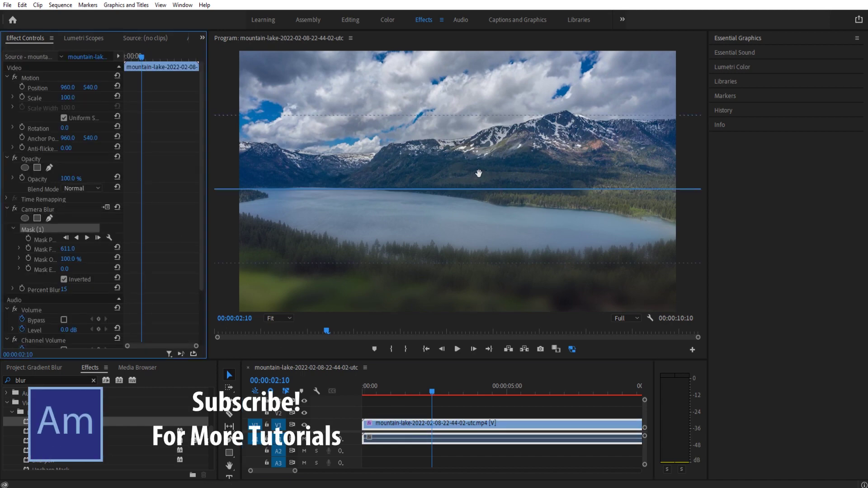
pyautogui.moveTo(477, 172); pyautogui.dragTo(440, 198)
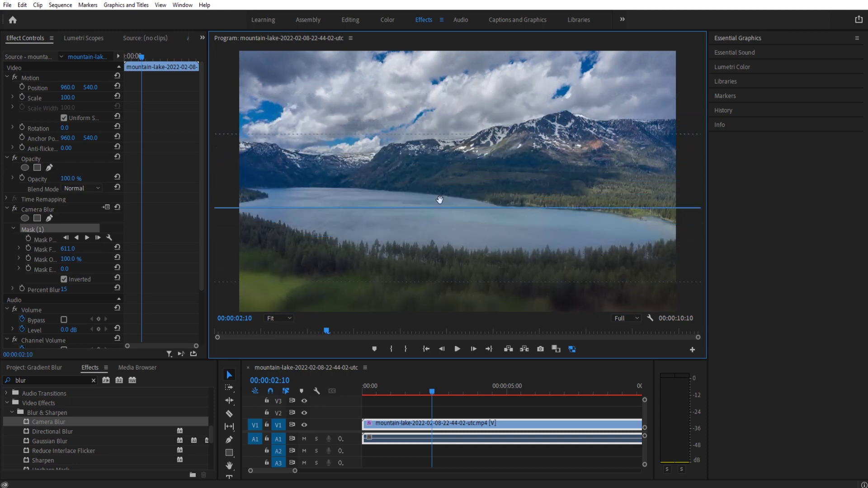
pyautogui.click(487, 403)
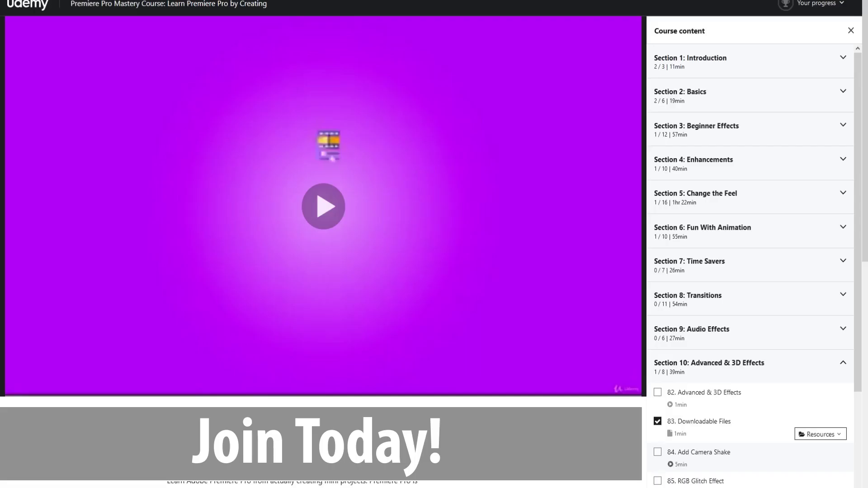
# Expand Udemy course Sections 3, 4, 6, 8 and 9, then enlarge Premiere's timeline area.
pyautogui.click(760, 68)
pyautogui.click(768, 234)
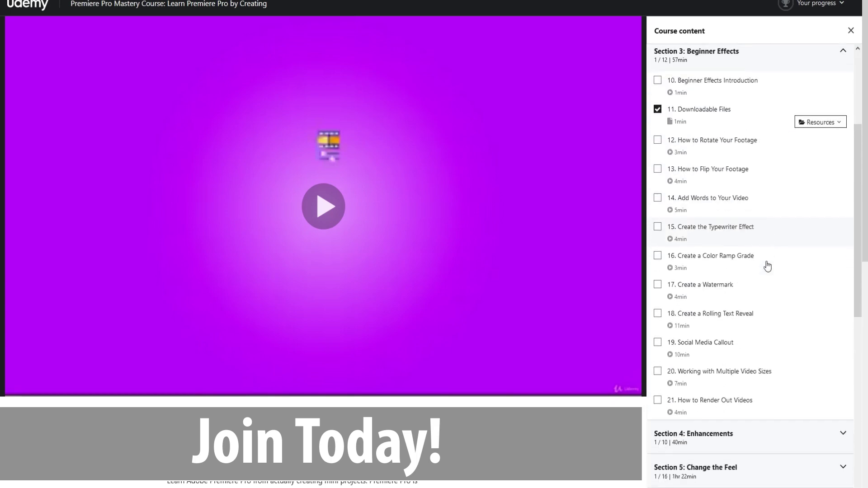
pyautogui.scroll(-5, 746, 253)
pyautogui.click(726, 202)
pyautogui.scroll(-4, 732, 248)
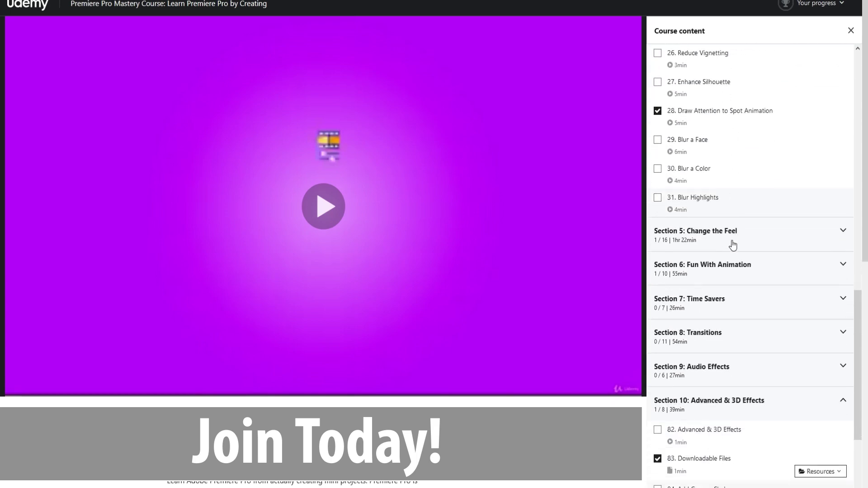
pyautogui.click(732, 254)
pyautogui.scroll(-10, 731, 253)
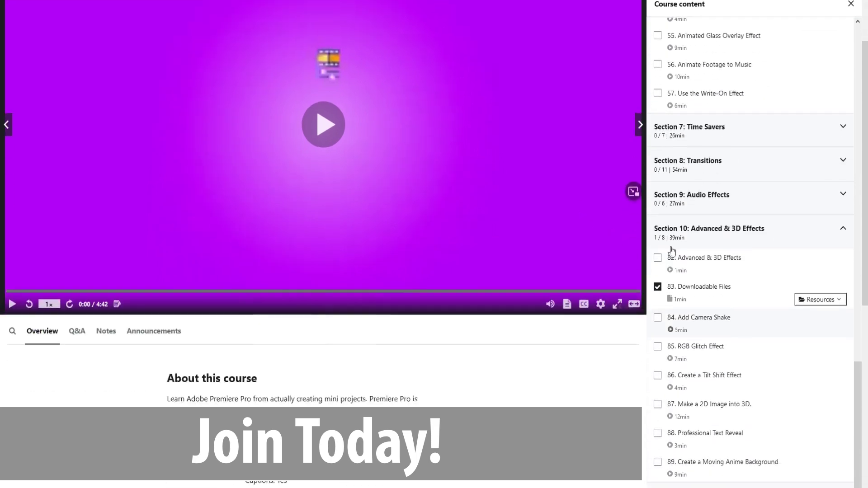
pyautogui.click(682, 172)
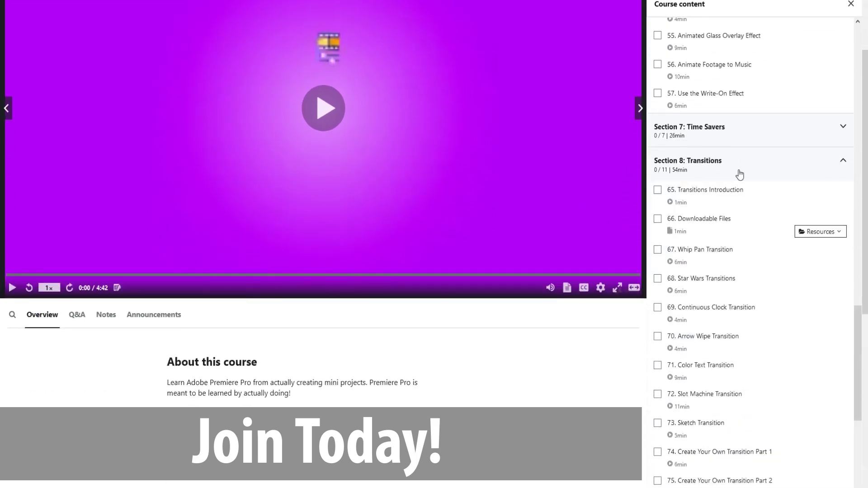
pyautogui.scroll(-5, 740, 210)
pyautogui.click(740, 266)
pyautogui.scroll(-1, 740, 267)
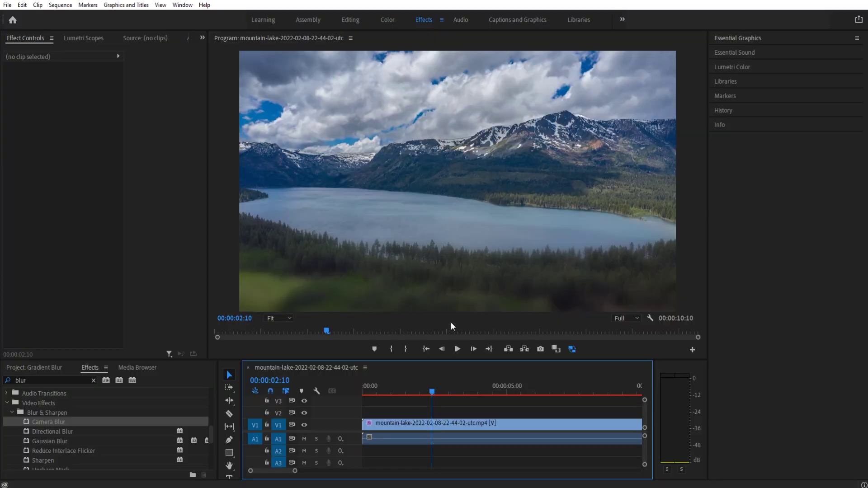
pyautogui.moveTo(136, 361); pyautogui.dragTo(136, 235)
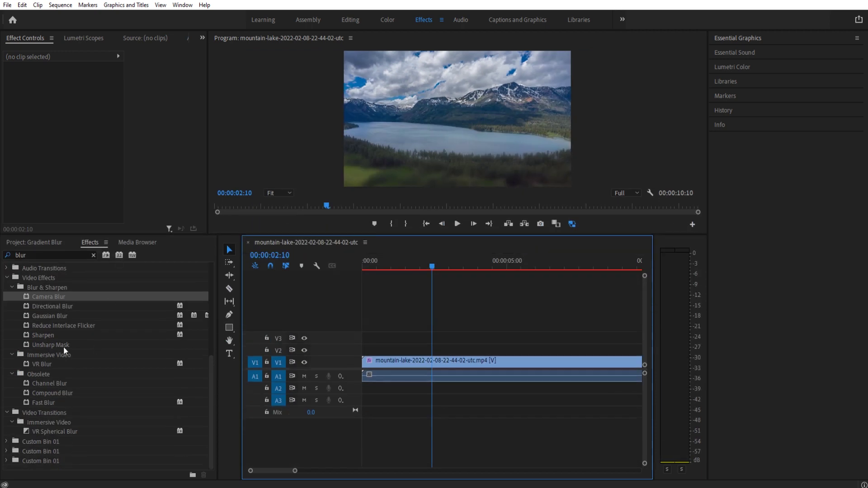